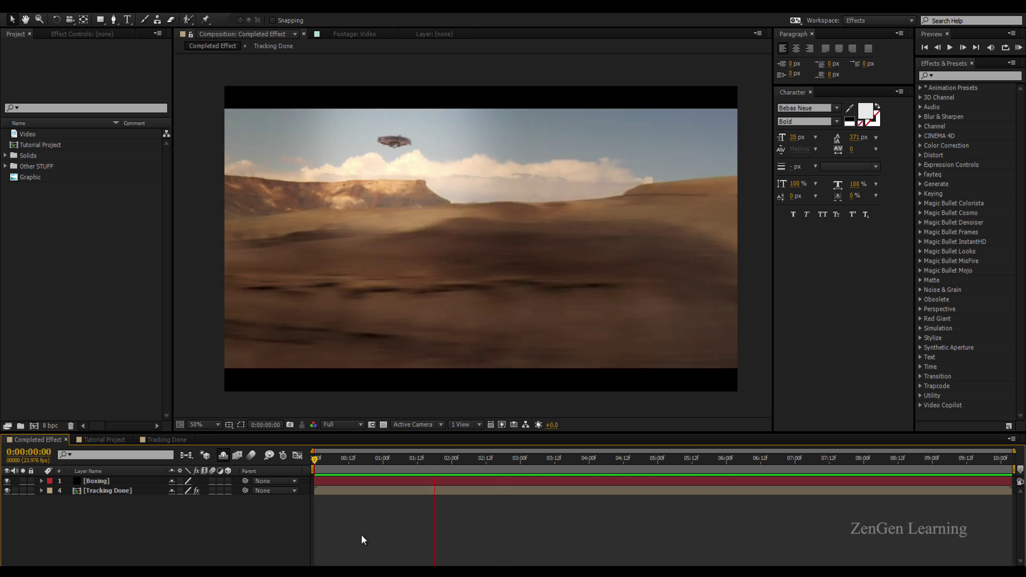
# Stop the RAM preview of the finished UFO composite at 0:00:02:02
pyautogui.press('space')
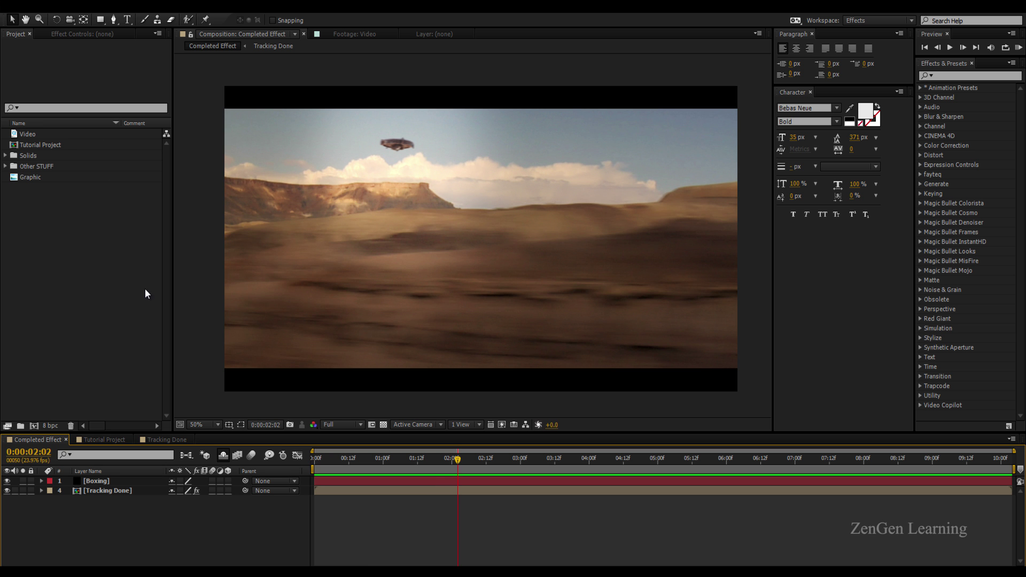
# Open the fayIN panel from the Window menu and dock it on the right side of the workspace
pyautogui.click(204, 17)
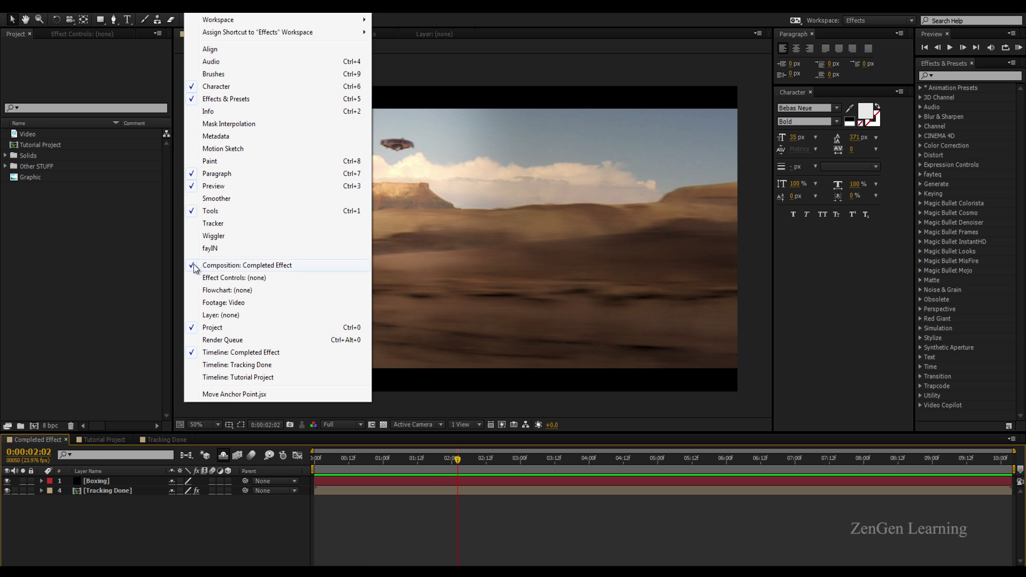
pyautogui.click(209, 248)
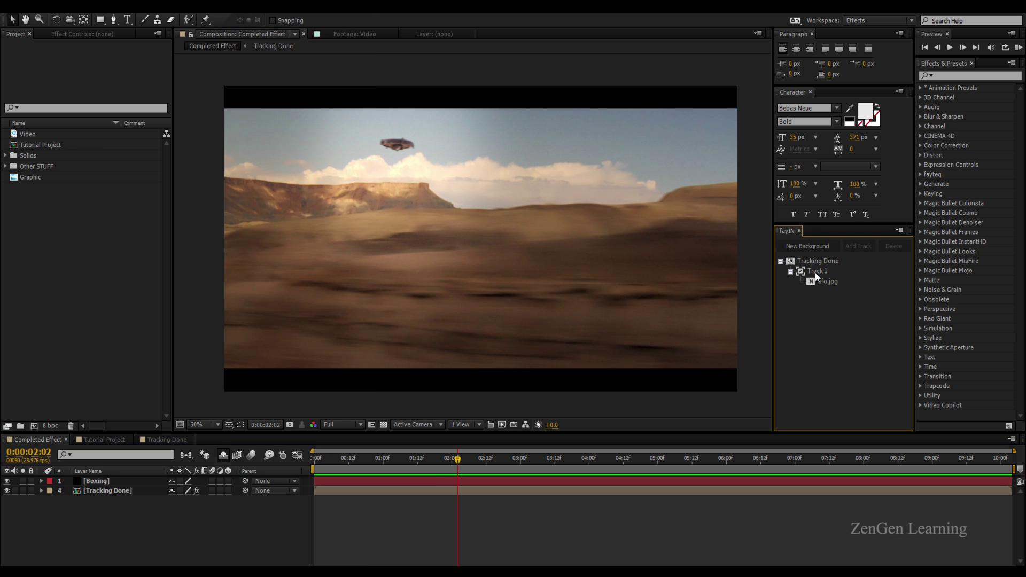
pyautogui.moveTo(778, 235); pyautogui.dragTo(828, 427)
# Apply the fayteq fayIN effect to the Video layer and select Tutorial Project in the fayIN panel
pyautogui.click(118, 440)
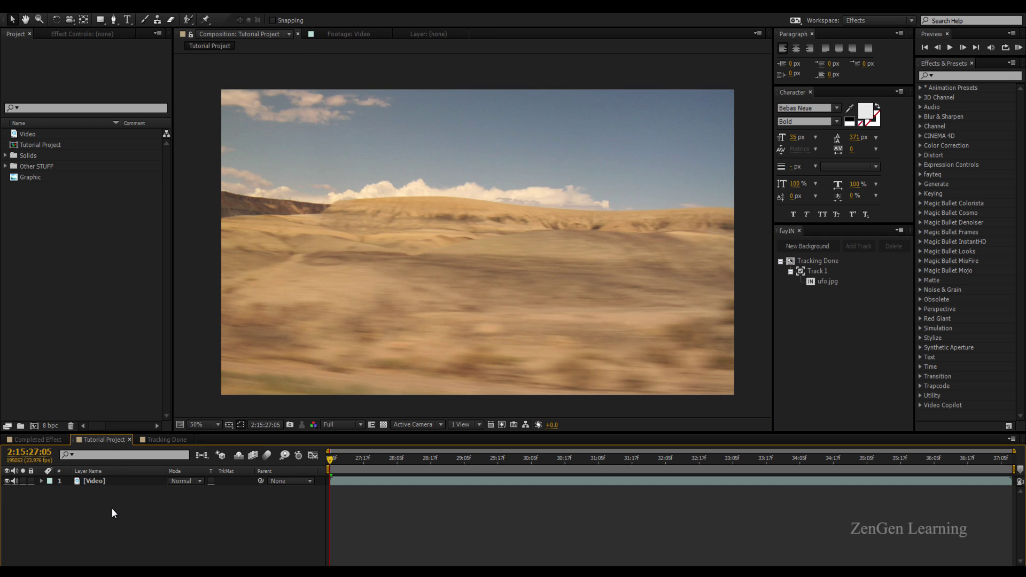
pyautogui.moveTo(145, 518); pyautogui.dragTo(83, 478)
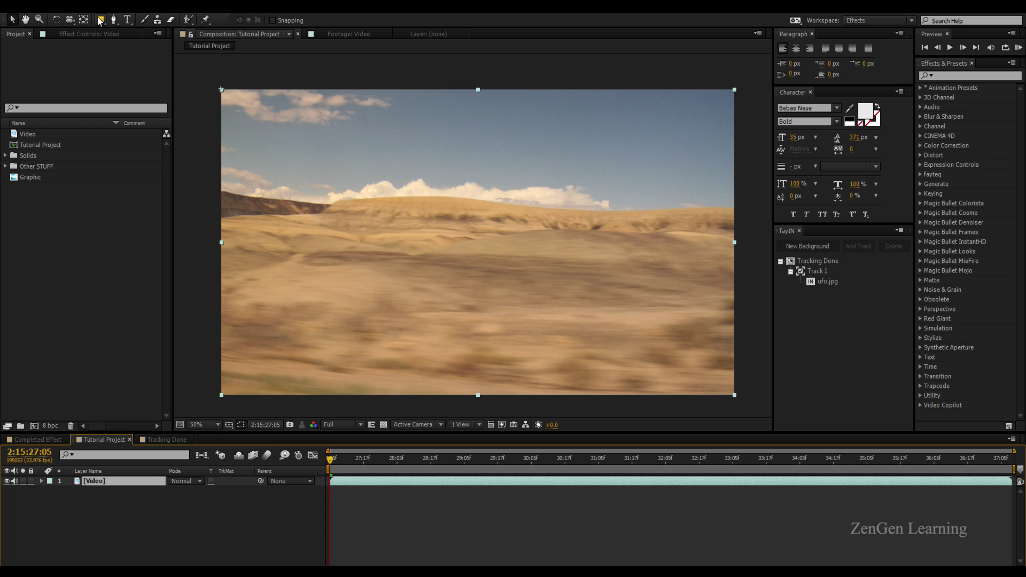
pyautogui.click(111, 6)
pyautogui.moveTo(187, 160)
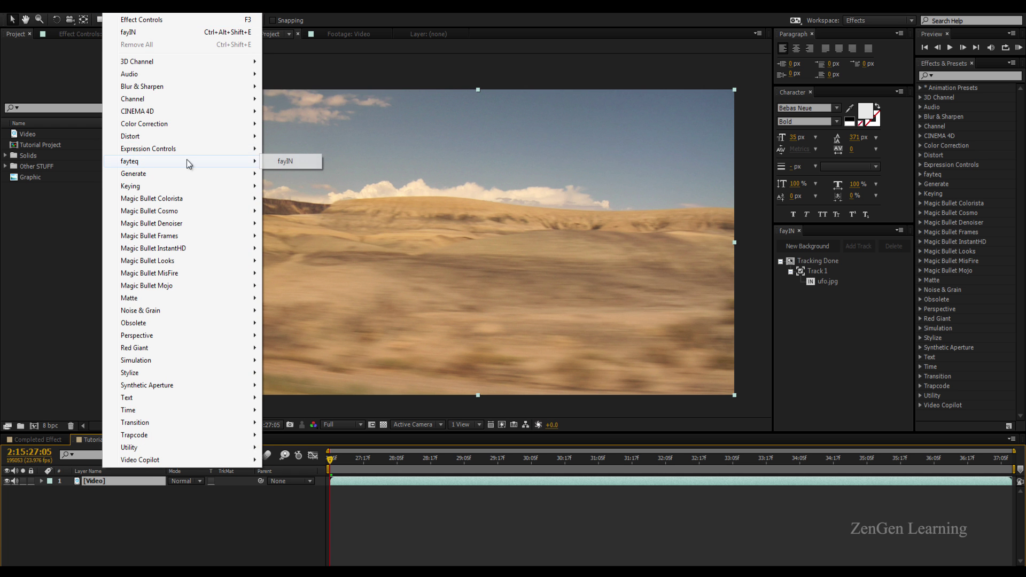
pyautogui.click(282, 156)
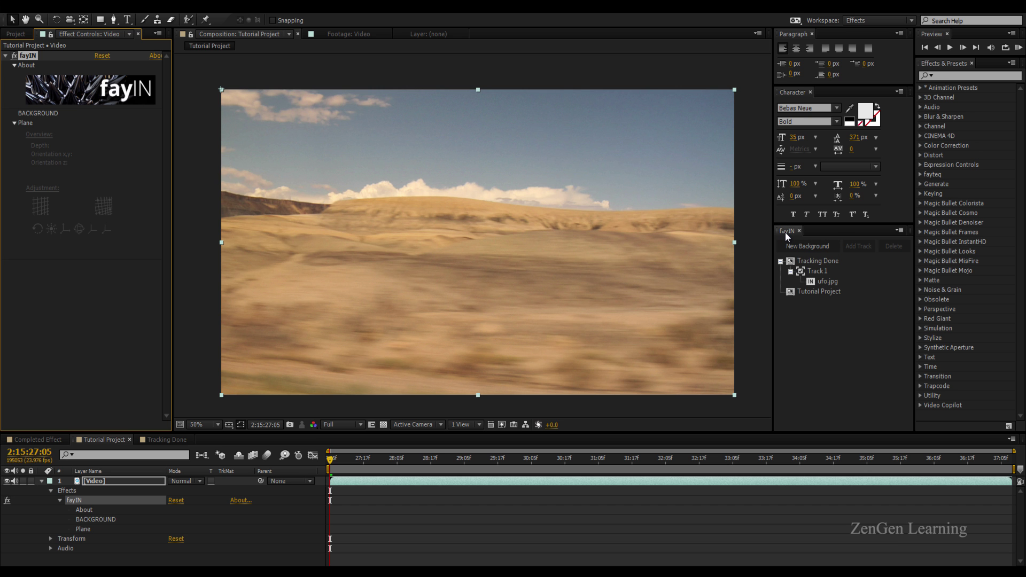
pyautogui.click(810, 292)
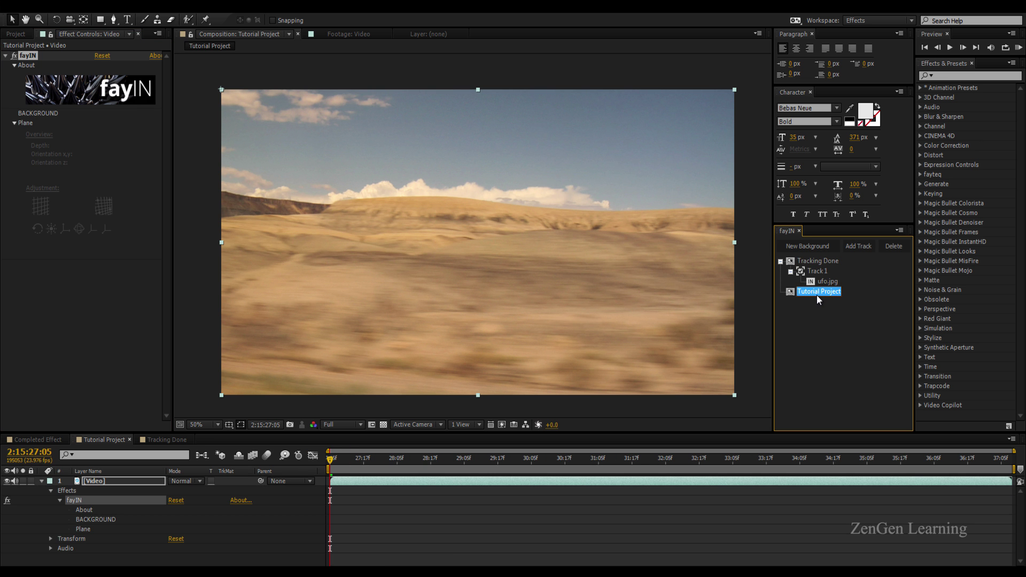
# Add Track 1 to Tutorial Project, then scrub through the footage and return to the first frame
pyautogui.click(869, 246)
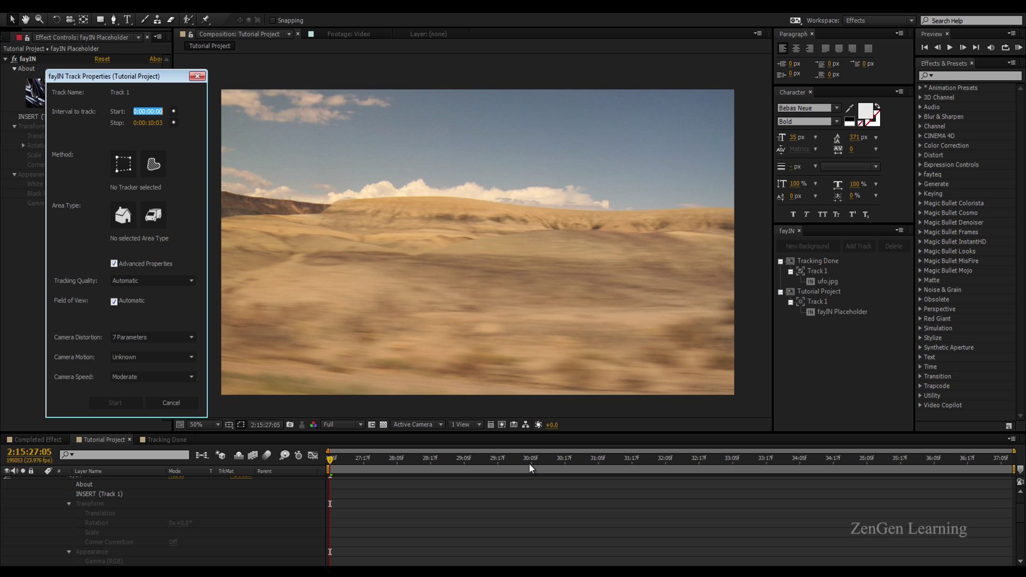
pyautogui.click(529, 458)
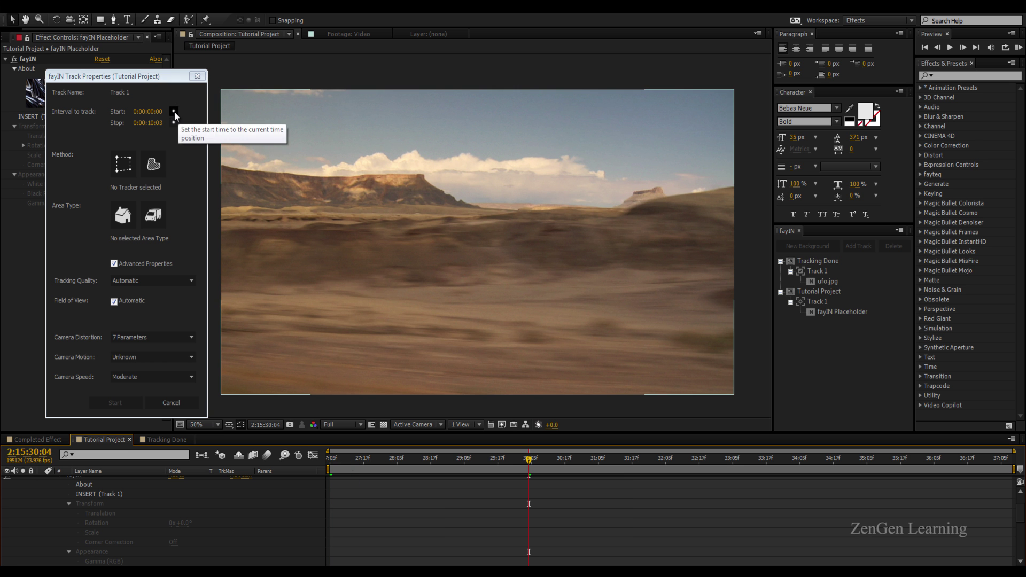
pyautogui.click(732, 458)
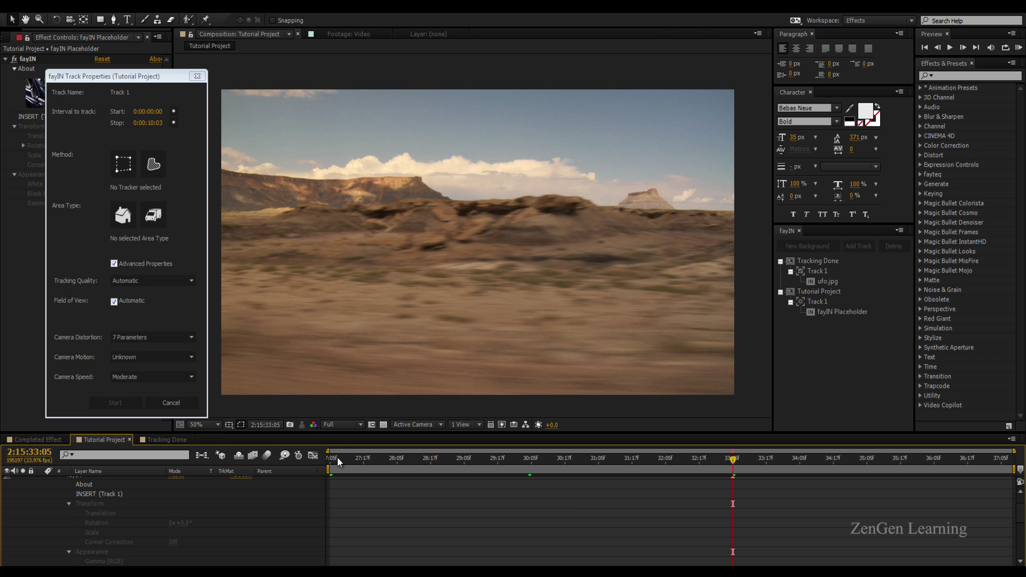
pyautogui.moveTo(338, 456); pyautogui.dragTo(313, 457)
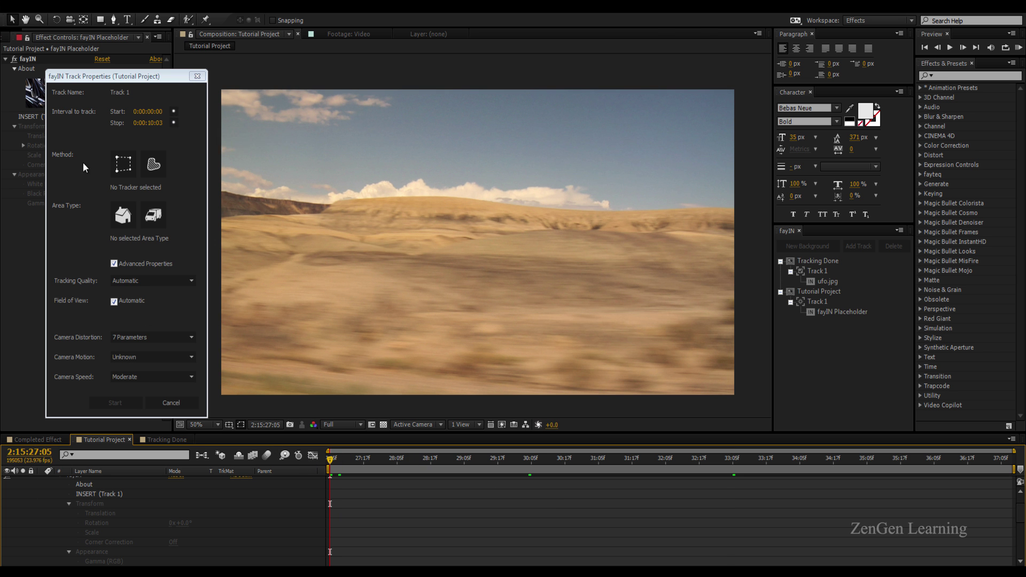
# Try the Rectangle Region Tracker by outlining a rectangular tracking region on the footage
pyautogui.click(123, 165)
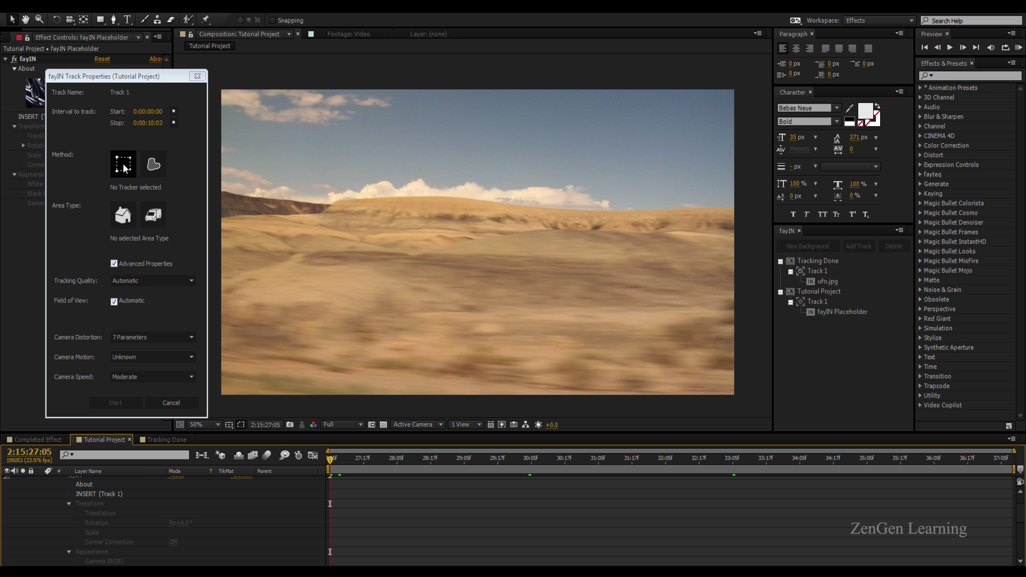
pyautogui.moveTo(351, 165); pyautogui.dragTo(515, 169)
pyautogui.click(516, 168)
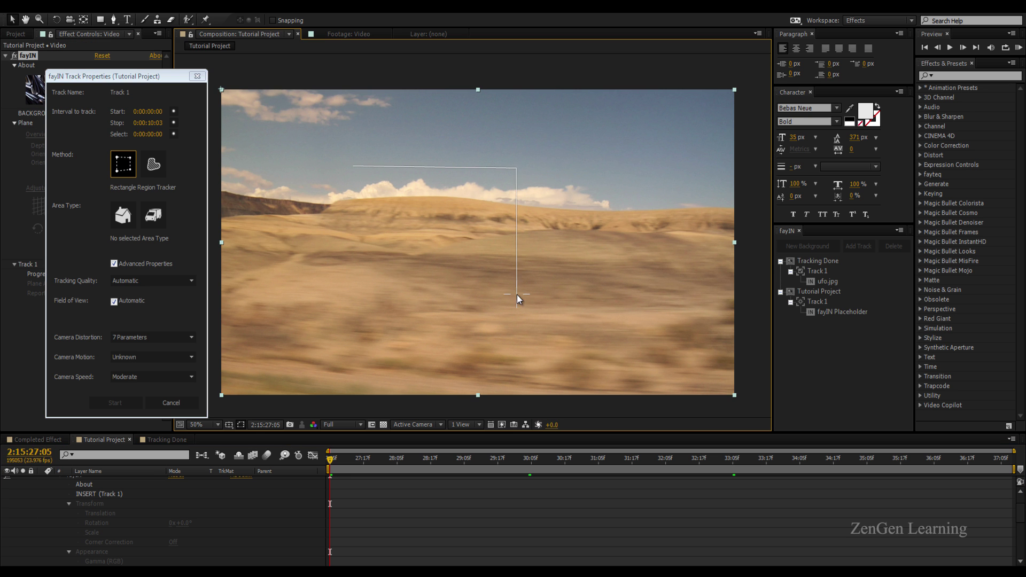
pyautogui.click(516, 294)
pyautogui.click(350, 283)
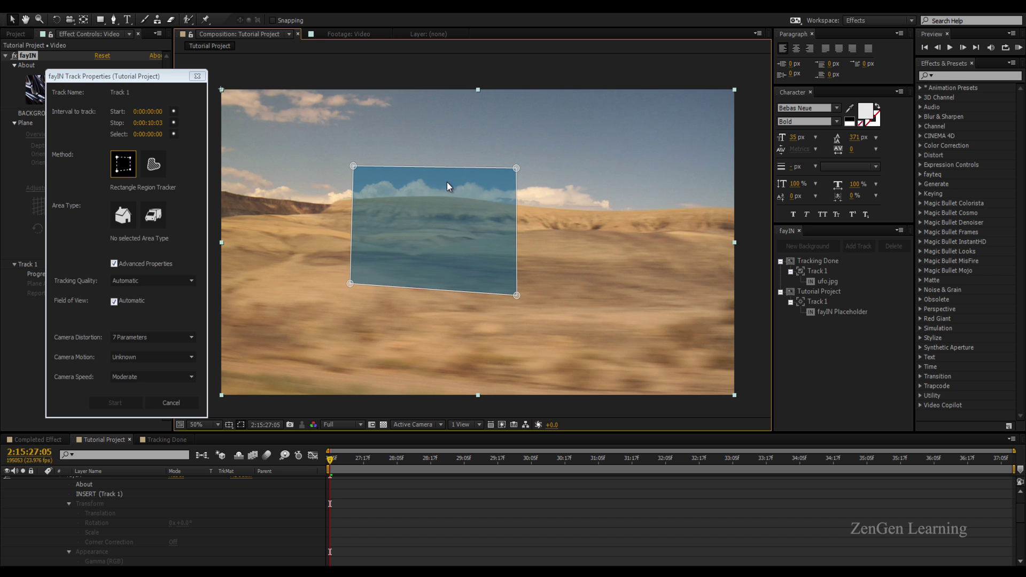
# Switch to the Mask Region Tracker, paint a mask spot on the sky above the clouds, and preview it
pyautogui.click(155, 175)
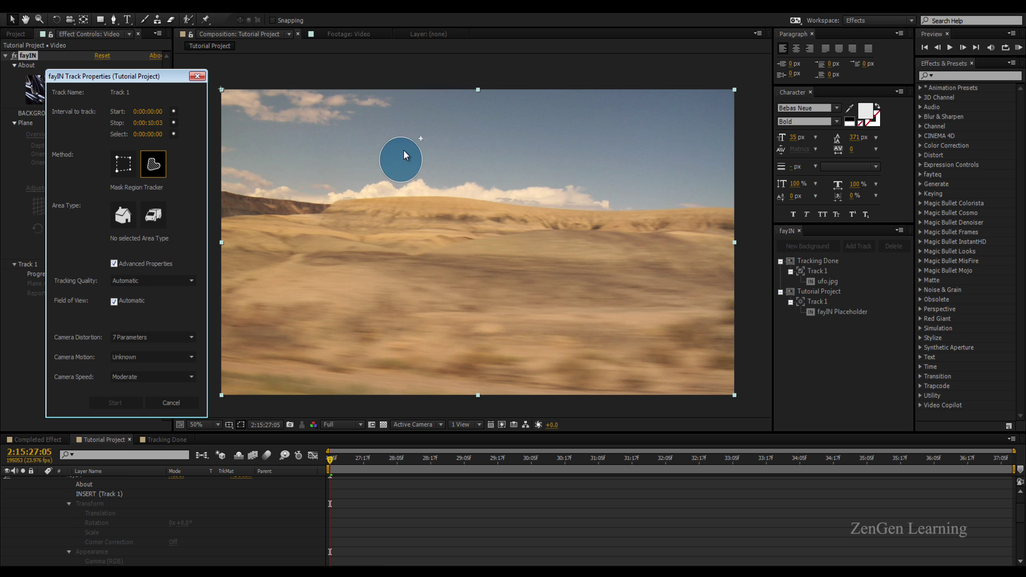
pyautogui.click(422, 183)
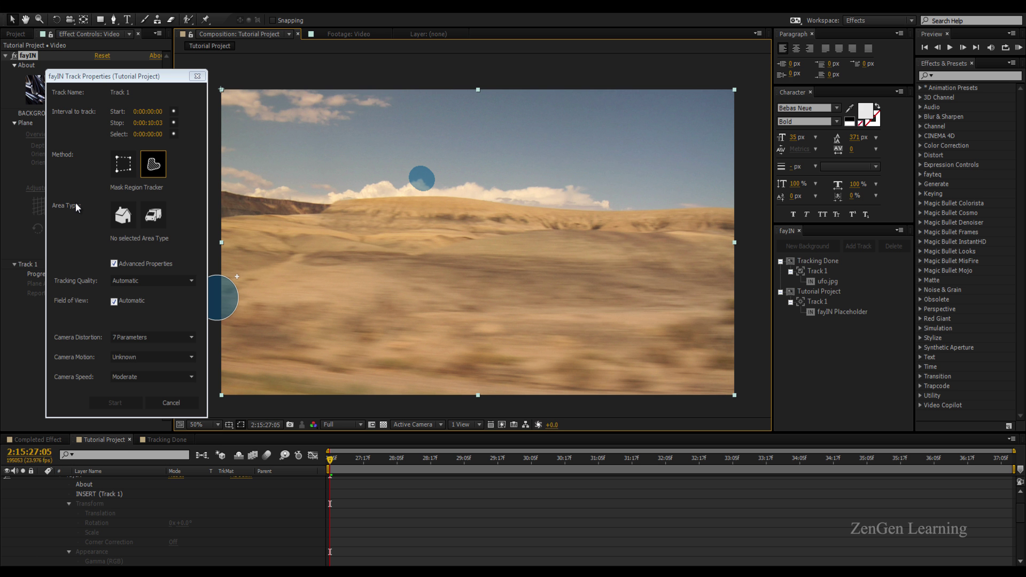
pyautogui.moveTo(330, 459); pyautogui.dragTo(679, 478)
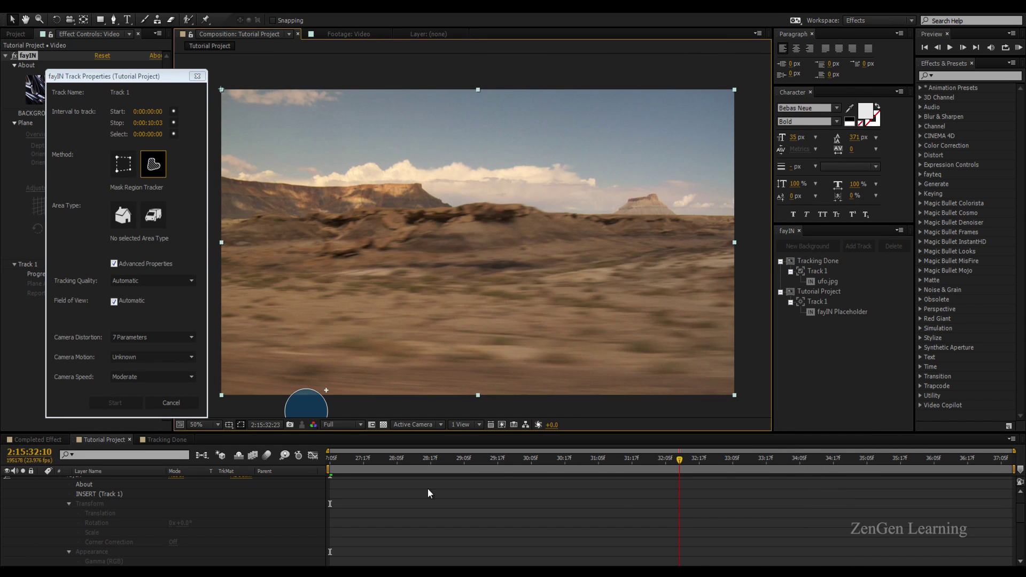
pyautogui.press('Home')
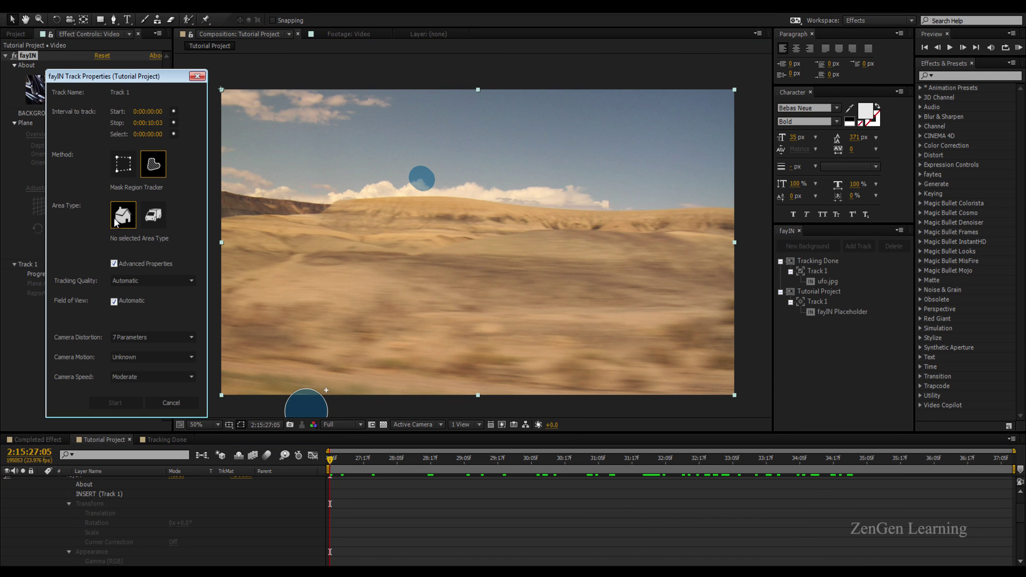
# Set Track 1's Area Type to Static Area and run the fayIN track
pyautogui.click(114, 223)
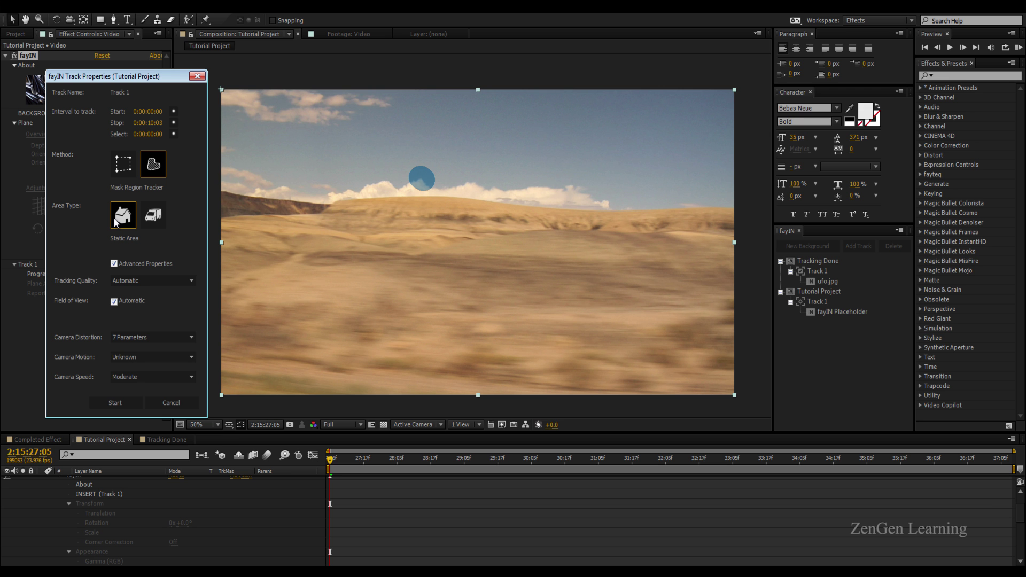
pyautogui.click(157, 222)
pyautogui.click(123, 222)
pyautogui.click(126, 404)
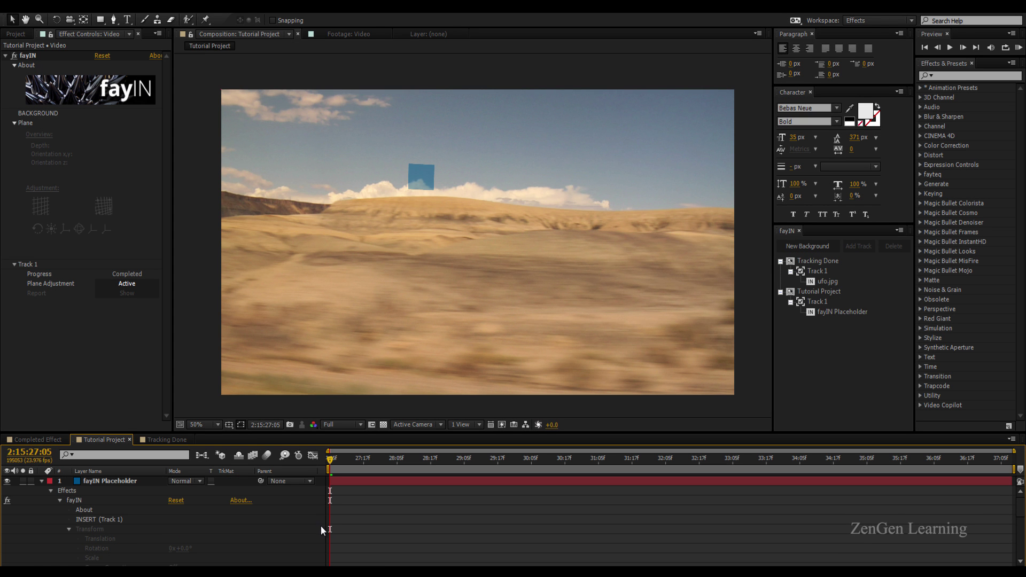
# Select and collapse the fayIN Placeholder layer, then scrub to confirm the square follows the sky
pyautogui.click(112, 481)
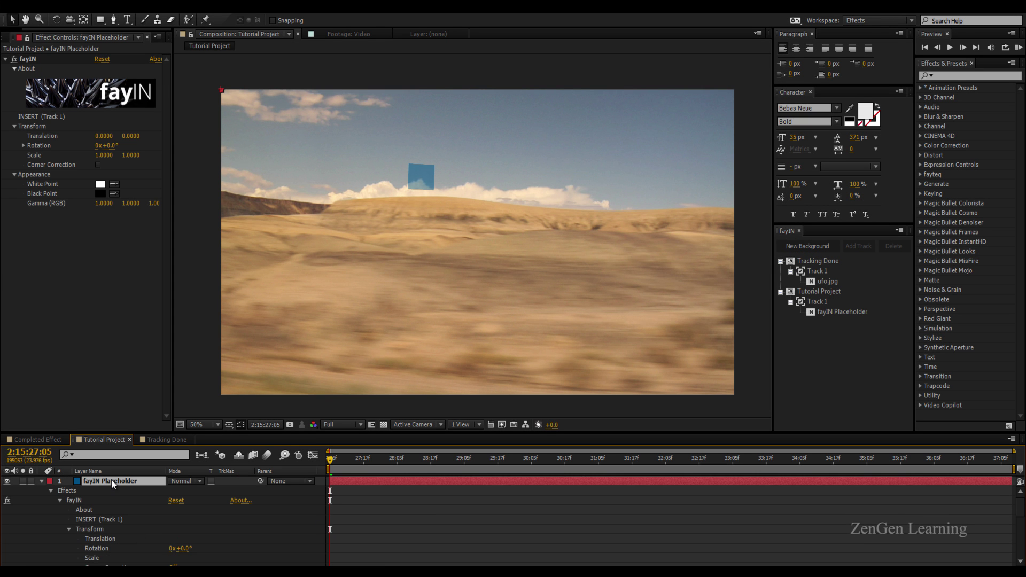
pyautogui.click(42, 482)
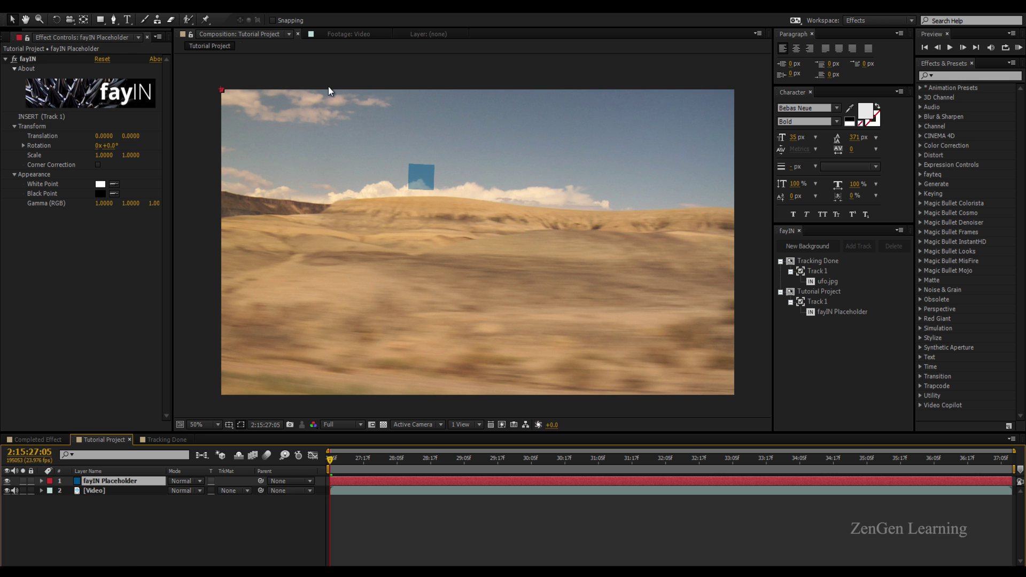
pyautogui.moveTo(335, 460); pyautogui.dragTo(553, 470)
pyautogui.press('Home')
# Exchange the placeholder insert for the Graphic footage, adjusting to its ratio, and zoom to 100%
pyautogui.rightClick(829, 313)
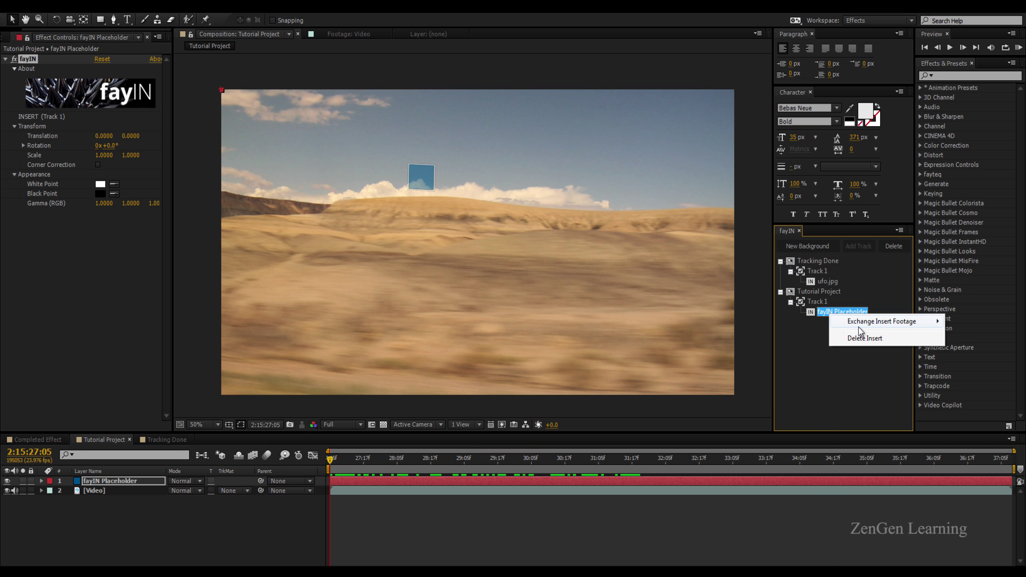
pyautogui.moveTo(858, 325)
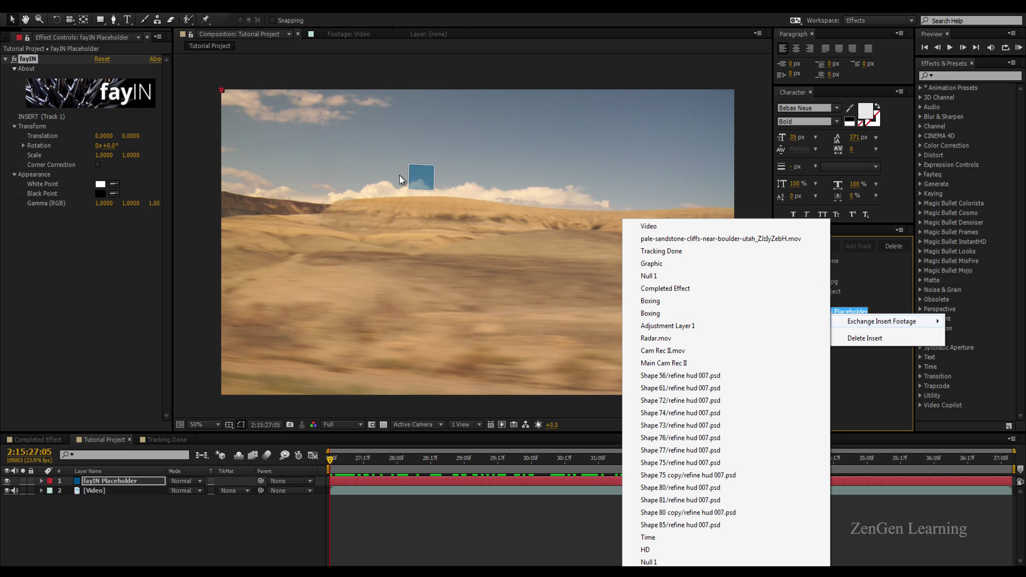
pyautogui.click(652, 264)
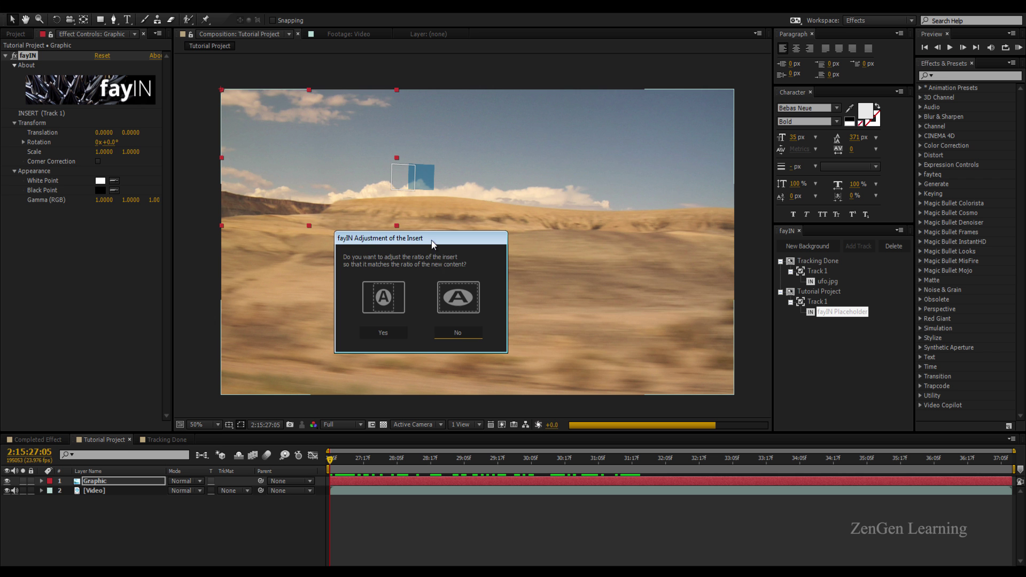
pyautogui.moveTo(452, 240); pyautogui.dragTo(407, 249)
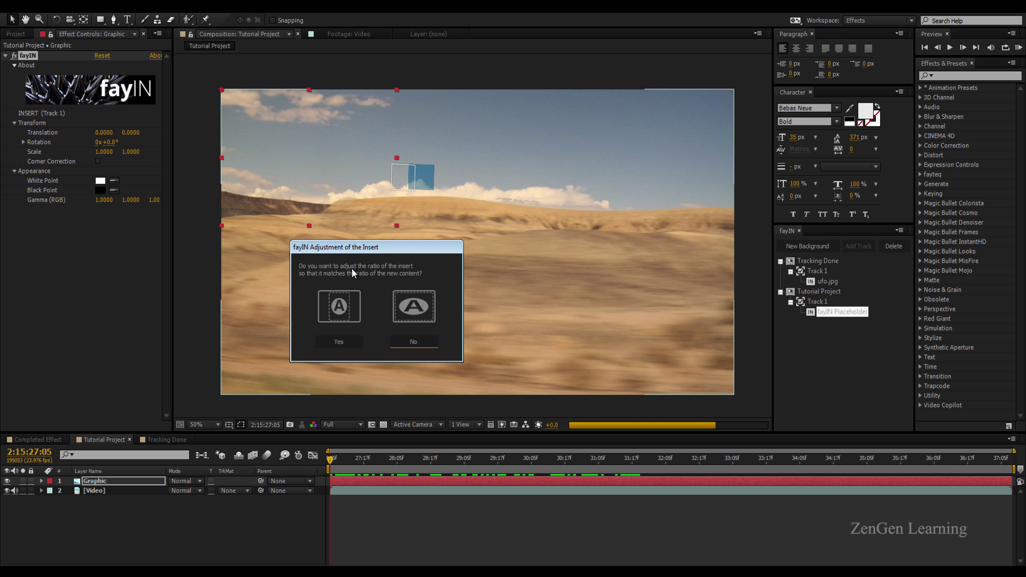
pyautogui.click(355, 342)
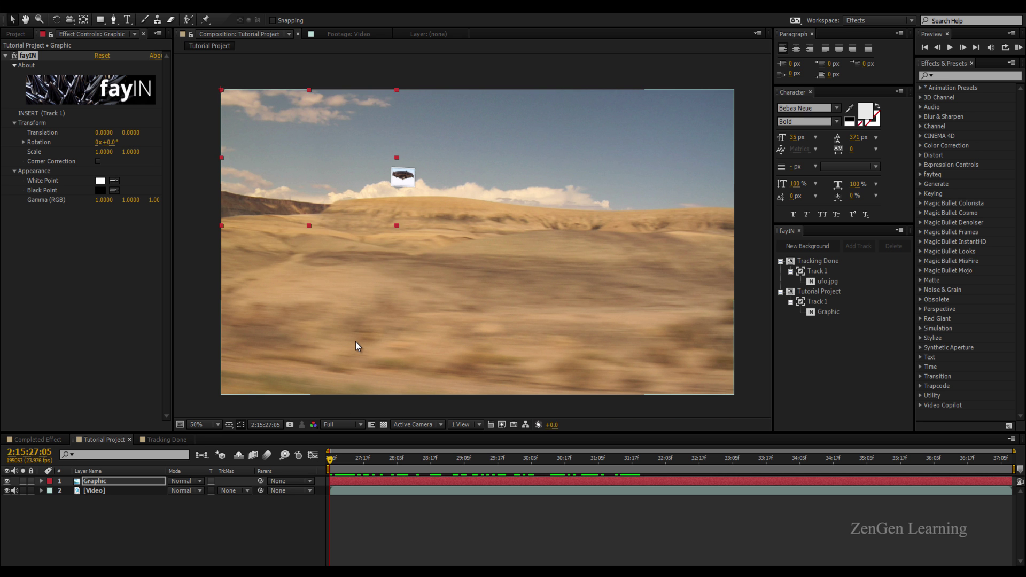
pyautogui.press('.')
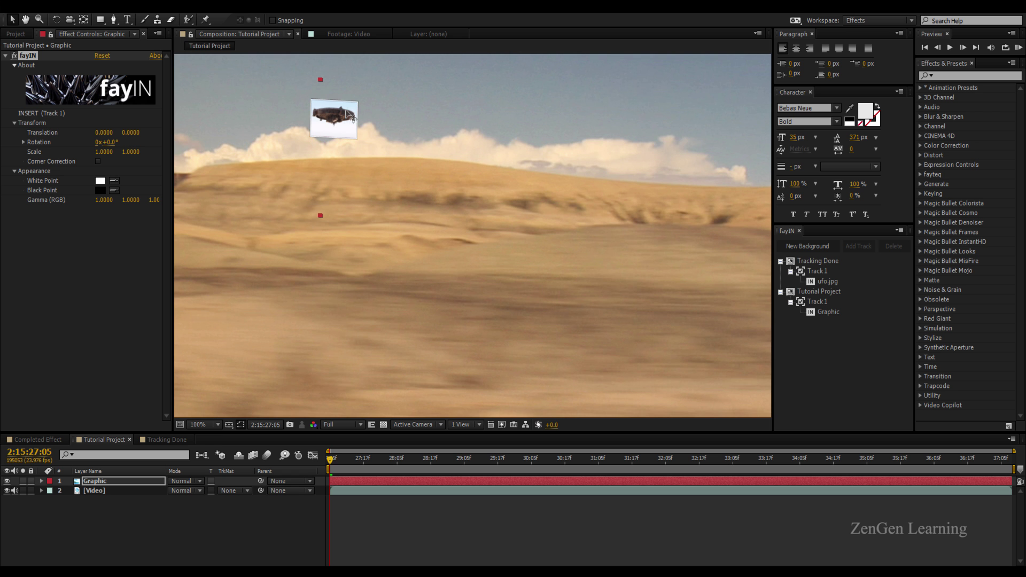
# Apply Luma Key to the Graphic layer with Key Out Brighter at Threshold 126
pyautogui.click(957, 76)
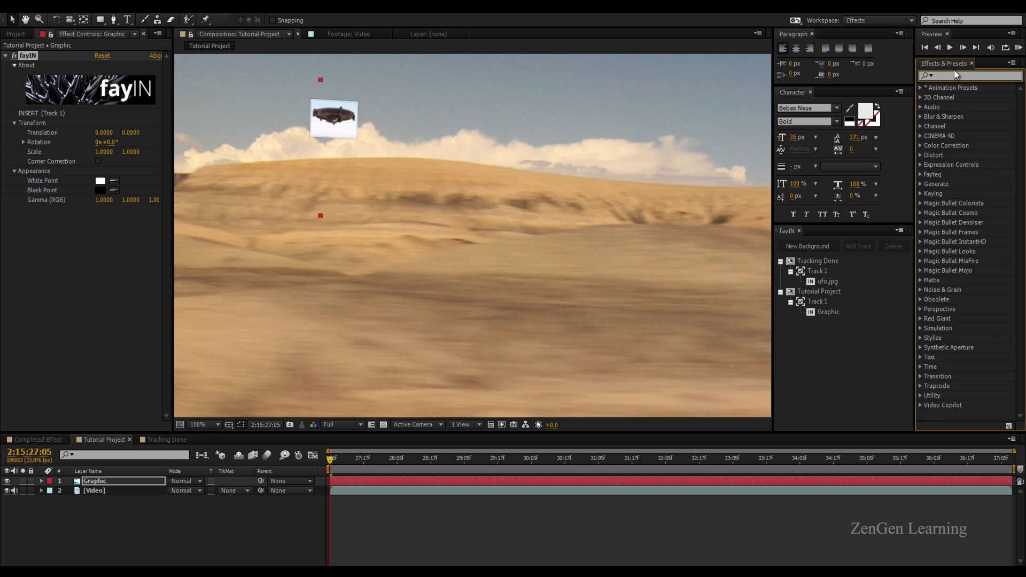
pyautogui.write('luma')
pyautogui.moveTo(956, 98); pyautogui.dragTo(101, 482)
pyautogui.click(106, 220)
pyautogui.click(125, 229)
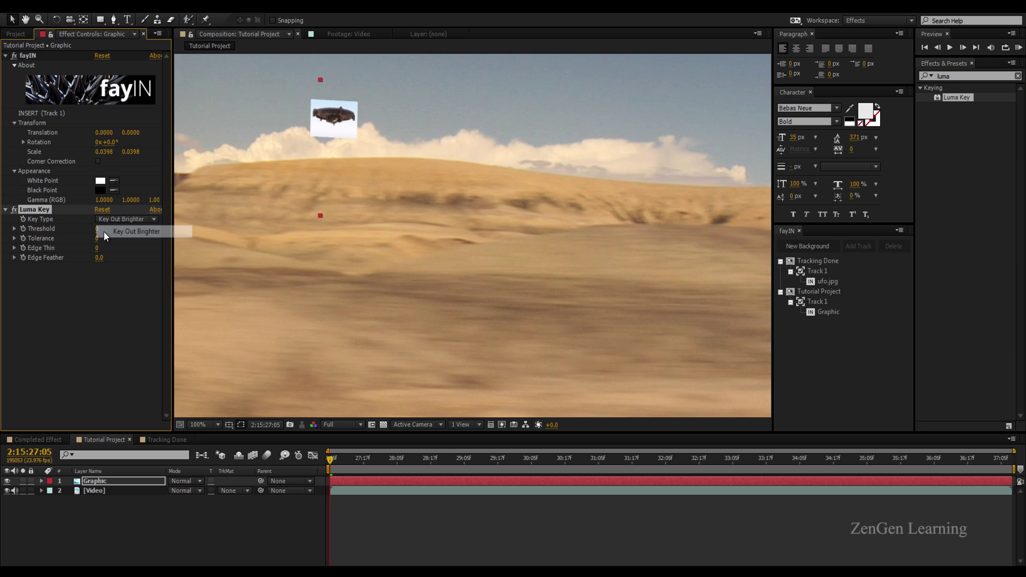
pyautogui.moveTo(98, 229); pyautogui.dragTo(167, 228)
pyautogui.scroll(-2, 335, 254)
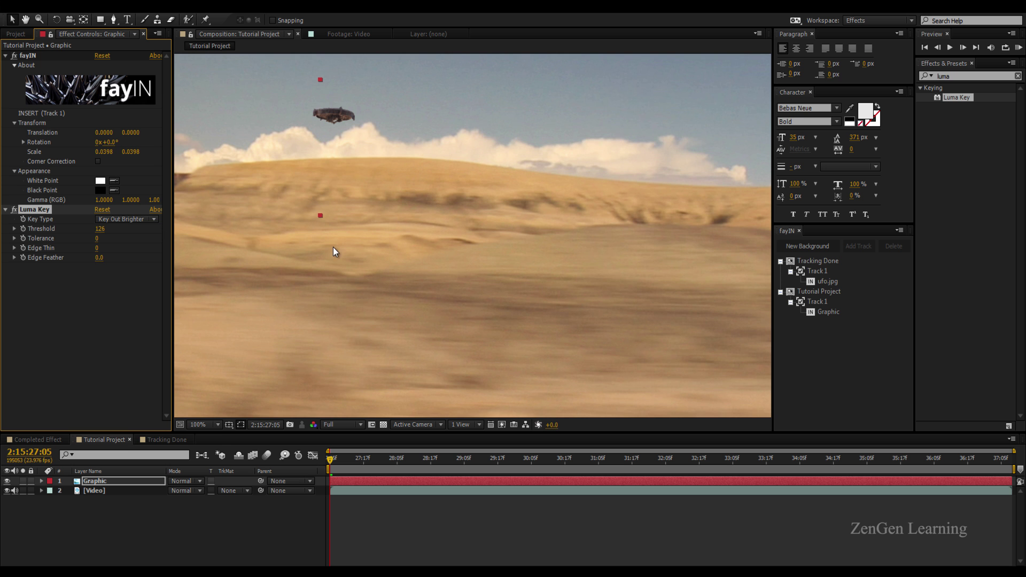
pyautogui.press('.')
pyautogui.click(32, 56)
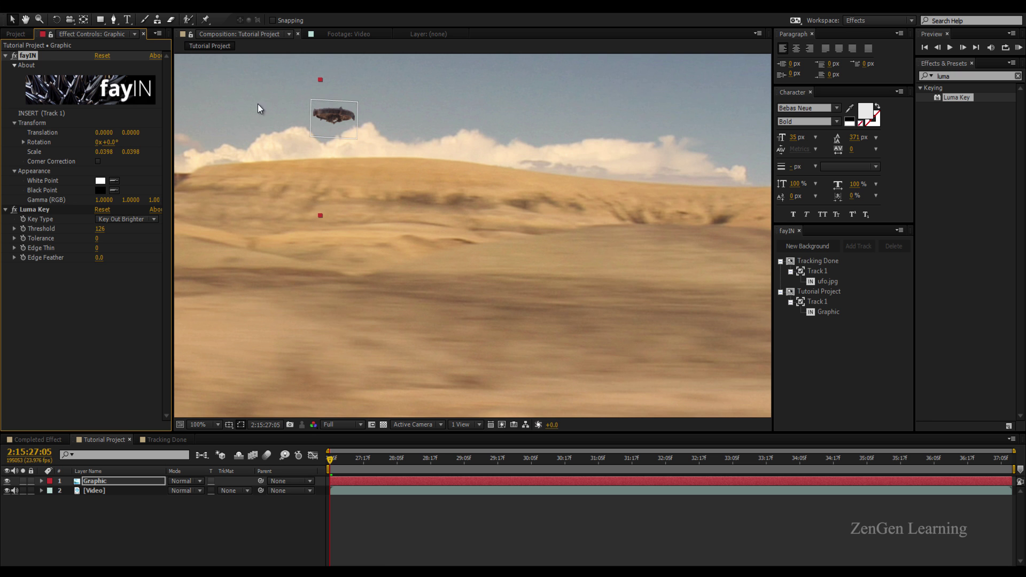
# Scale the UFO insert up to 0.0751 and rotate it to -2.6° via the fayIN effect
pyautogui.click(121, 479)
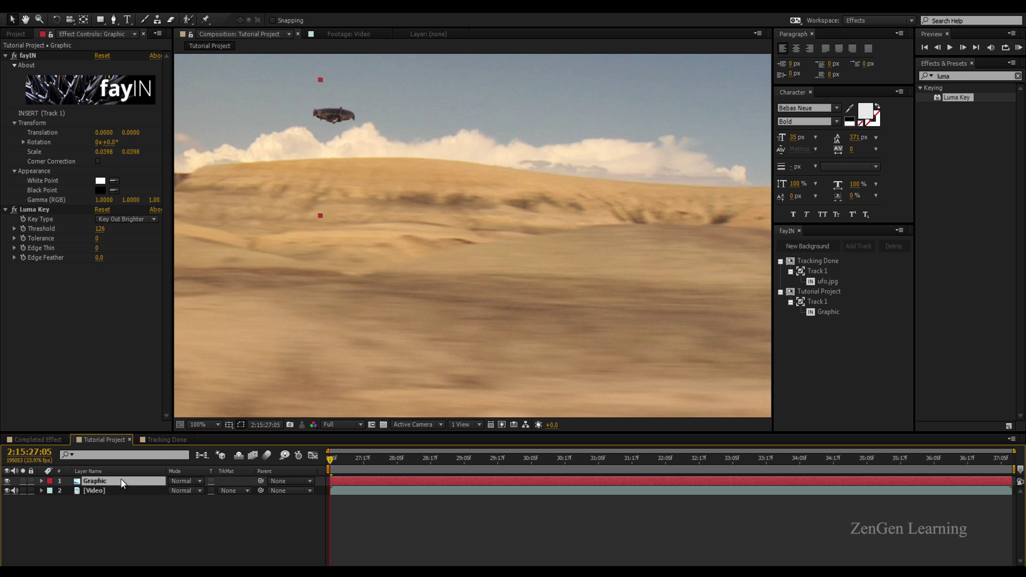
pyautogui.click(6, 209)
pyautogui.click(28, 55)
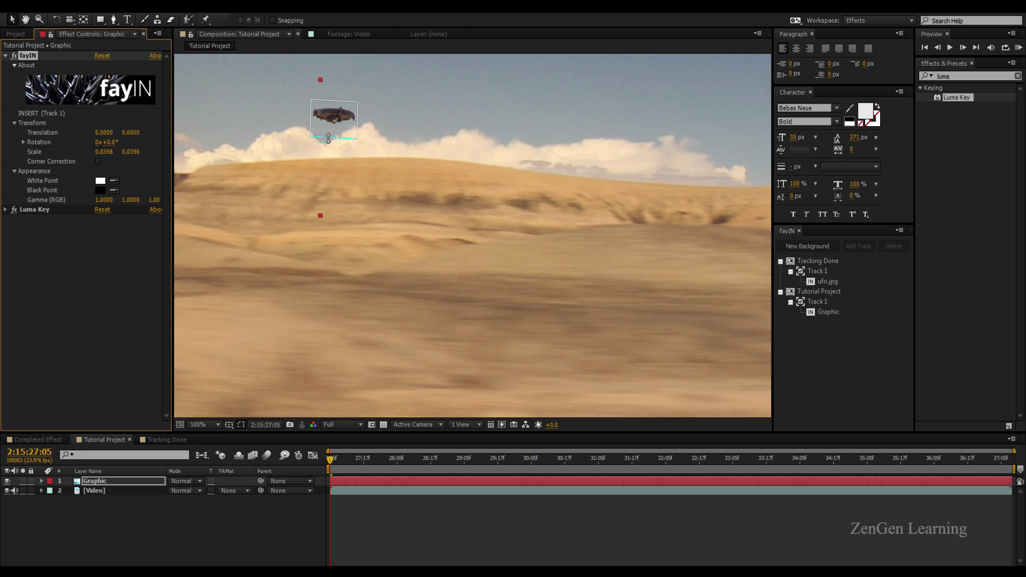
pyautogui.moveTo(357, 135); pyautogui.dragTo(503, 176)
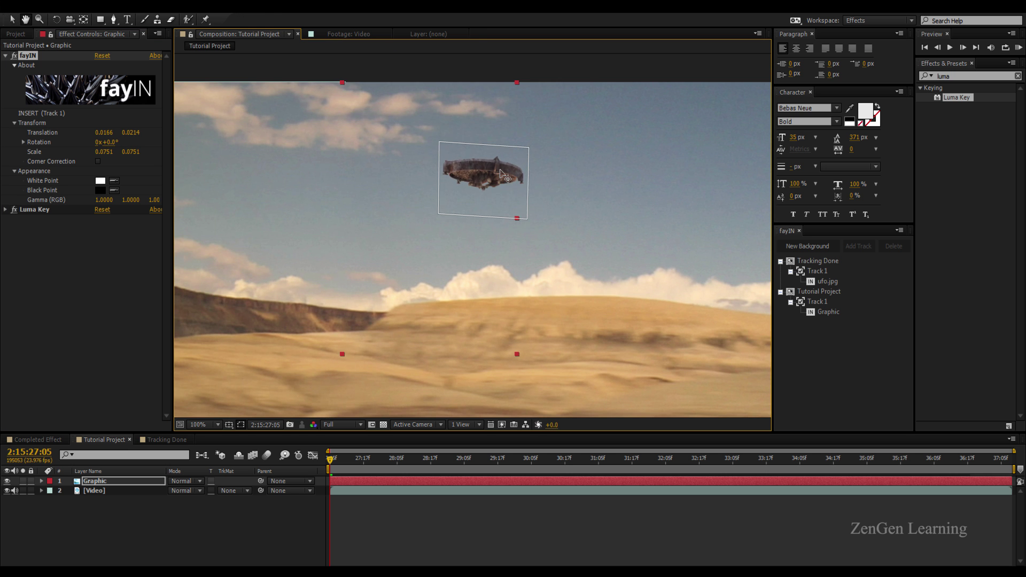
pyautogui.moveTo(532, 225)
pyautogui.mouseDown()
pyautogui.moveTo(508, 196)
pyautogui.moveTo(531, 211)
pyautogui.mouseUp()
# Scrub to a later frame and recentre the view to check the UFO's tracking
pyautogui.scroll(-2, 618, 216)
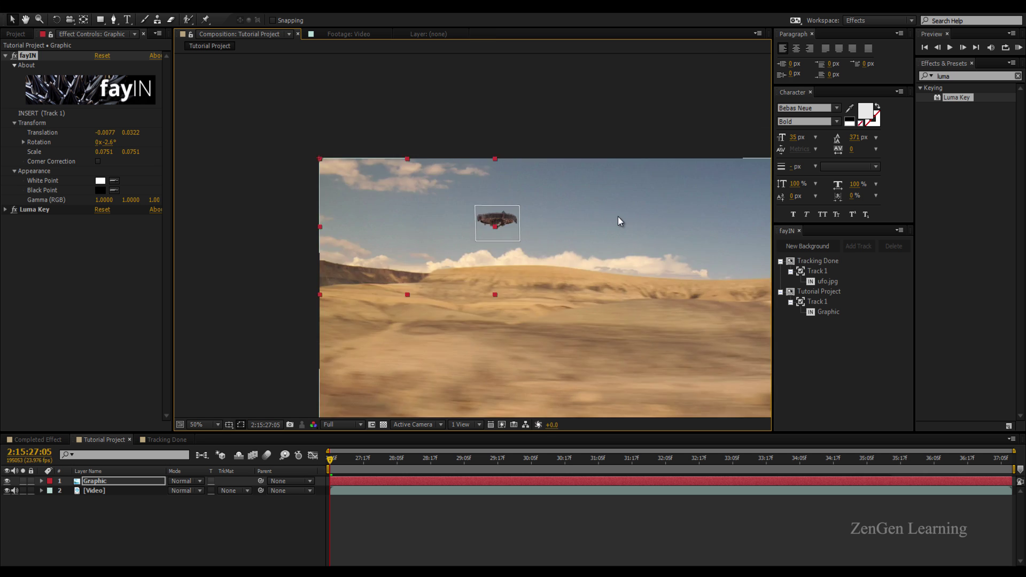
pyautogui.moveTo(617, 216); pyautogui.dragTo(546, 212)
pyautogui.moveTo(347, 455); pyautogui.dragTo(295, 512)
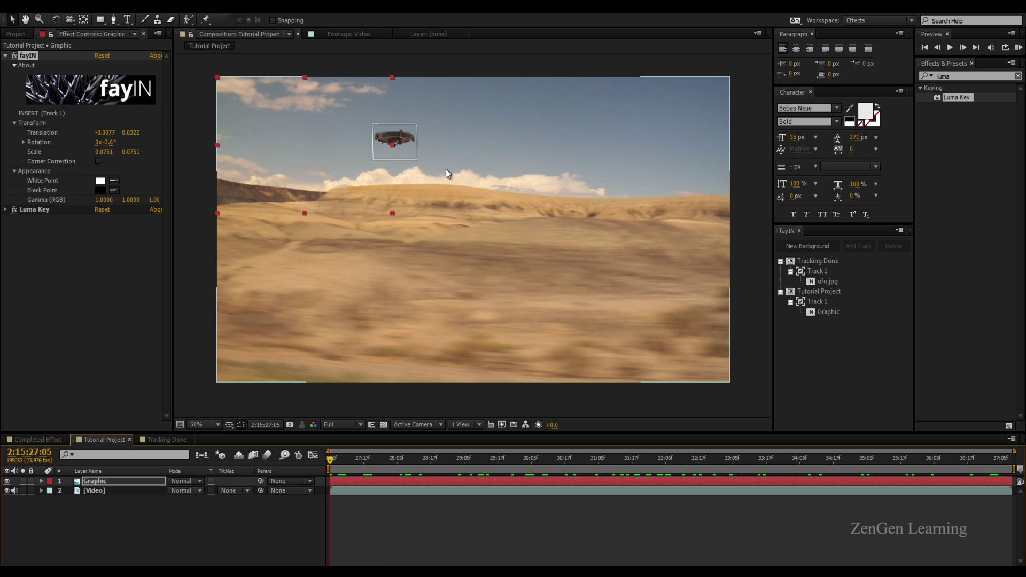
pyautogui.press('.')
pyautogui.moveTo(445, 169); pyautogui.dragTo(615, 344)
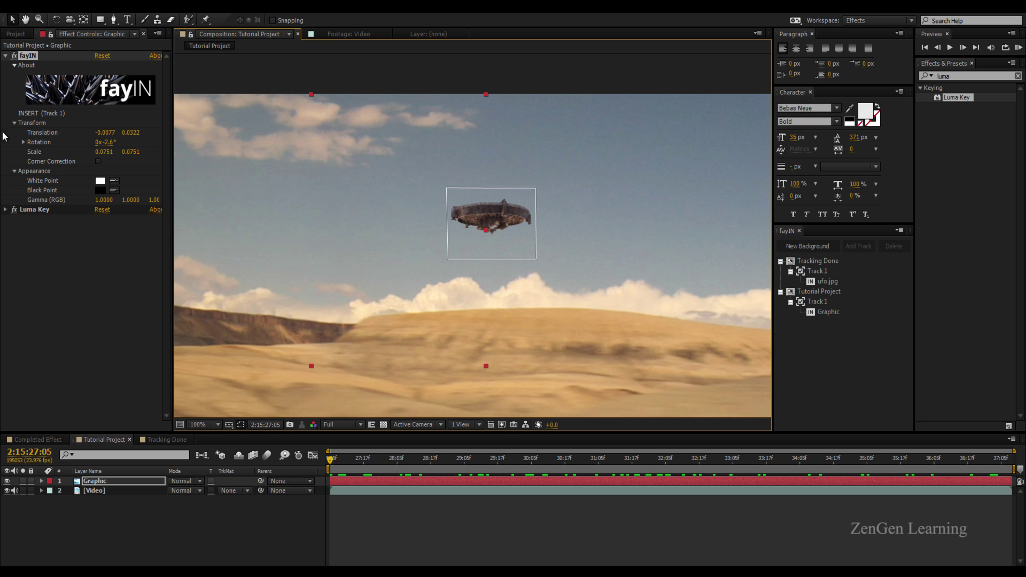
# Try sampling a new white point from the sky, then undo that change
pyautogui.click(113, 181)
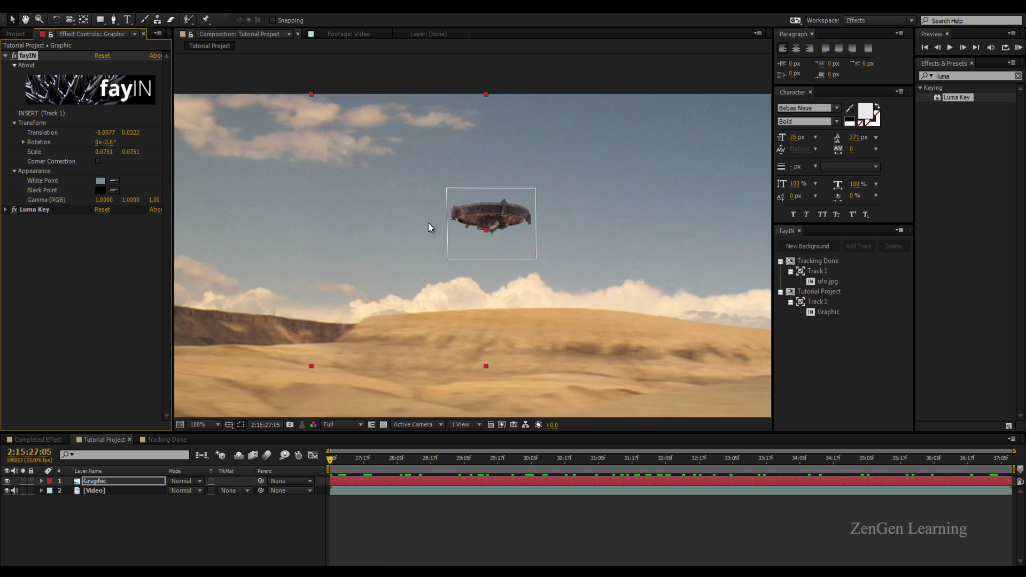
pyautogui.click(454, 224)
pyautogui.hotkey('ctrl', 'z')
pyautogui.click(132, 481)
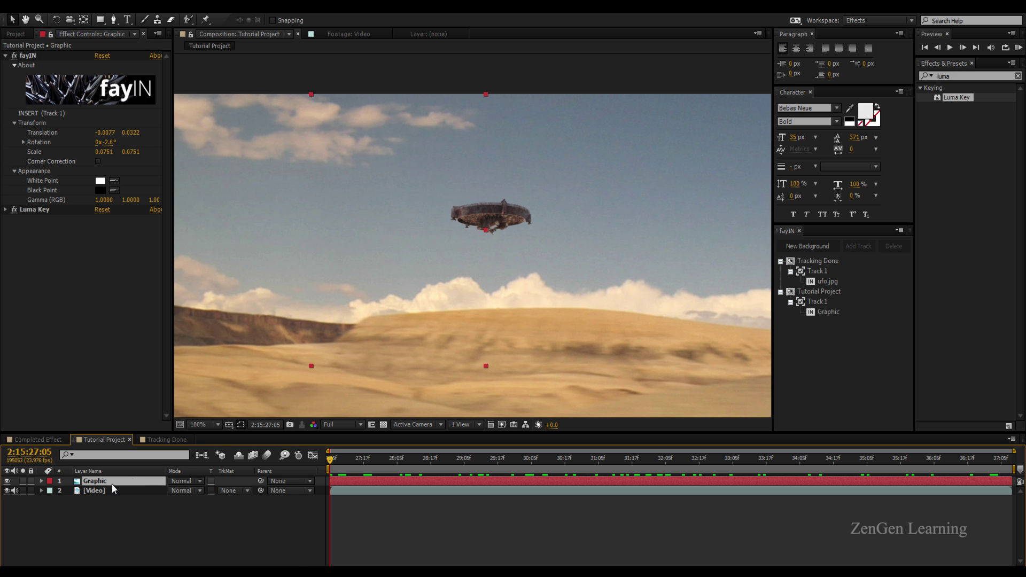
# Switch the Graphic layer's blend mode to Overlay, then deselect it and RAM-preview the composition
pyautogui.click(181, 481)
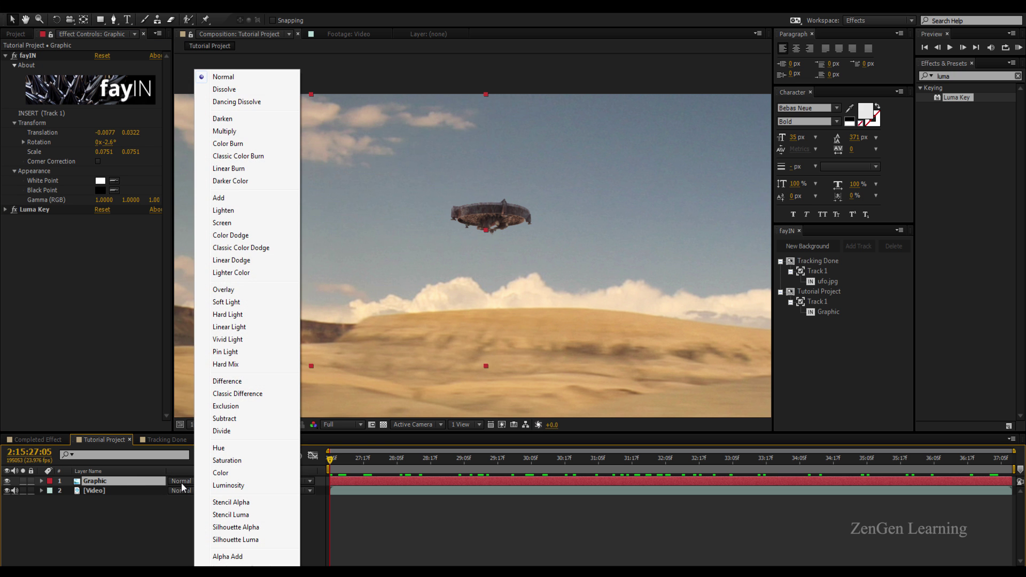
pyautogui.click(224, 289)
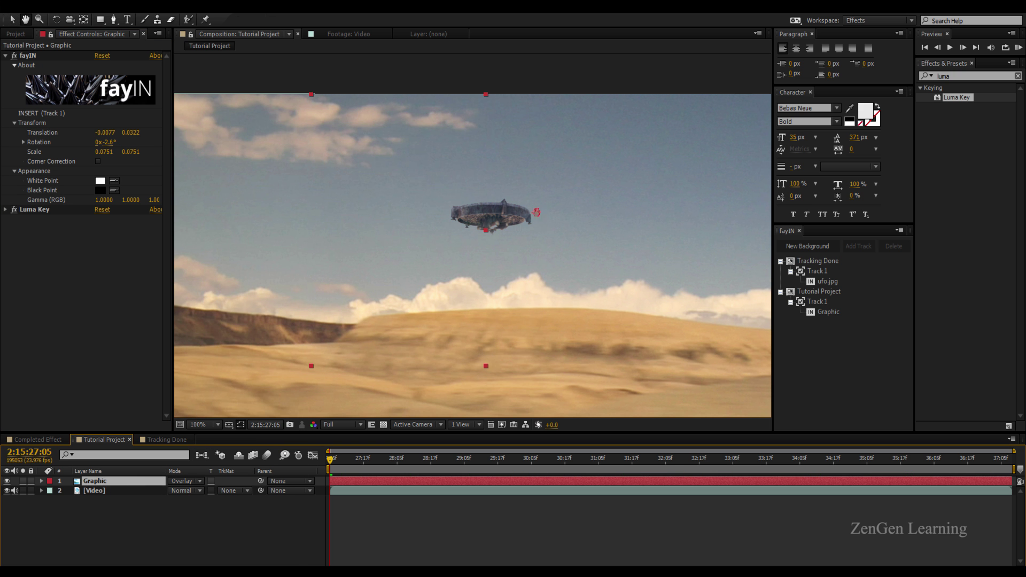
pyautogui.scroll(-2, 514, 246)
pyautogui.click(386, 526)
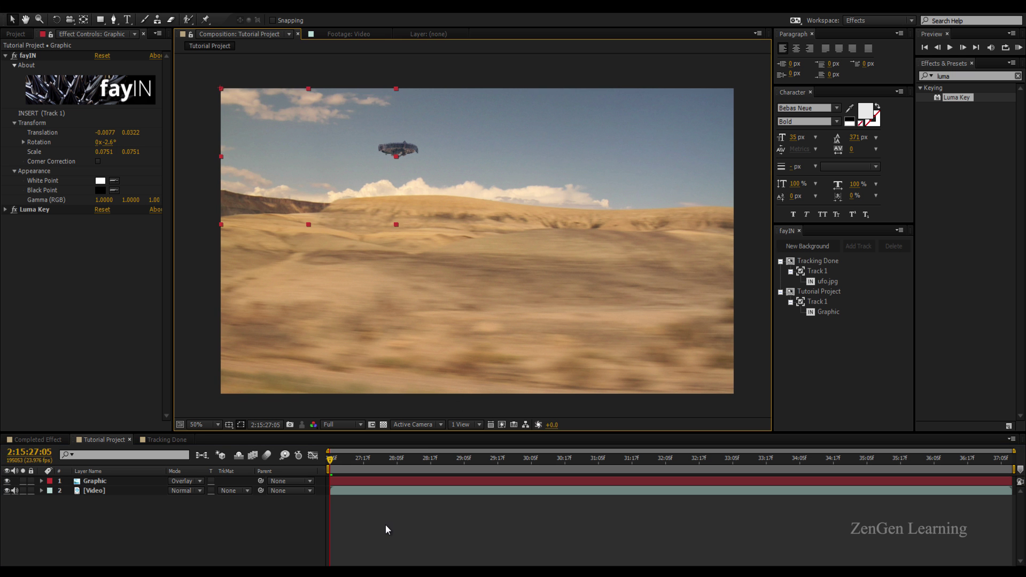
pyautogui.press('KP_0')
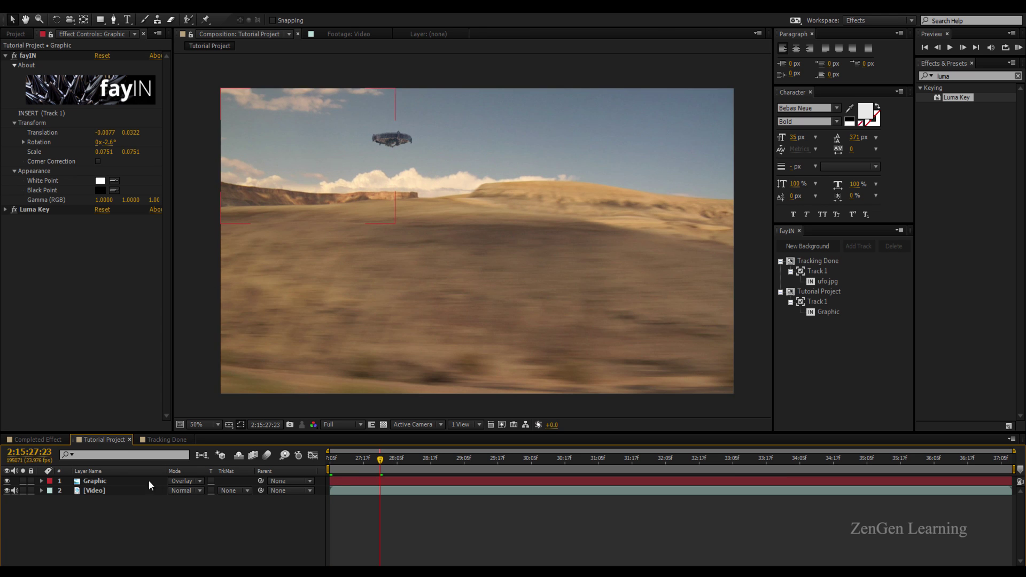
# Shrink the fayIN UFO insert to scale 0.0621 and shift it to translation 0.0076, 0.0261
pyautogui.click(118, 480)
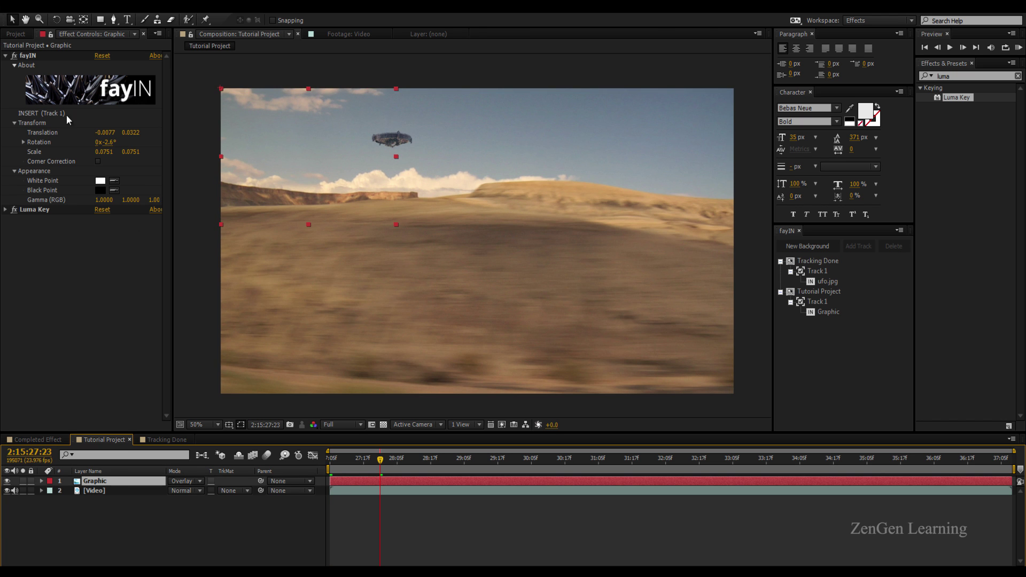
pyautogui.click(34, 56)
pyautogui.moveTo(417, 161); pyautogui.dragTo(562, 229)
pyautogui.scroll(2, 423, 162)
pyautogui.moveTo(539, 196); pyautogui.dragTo(524, 208)
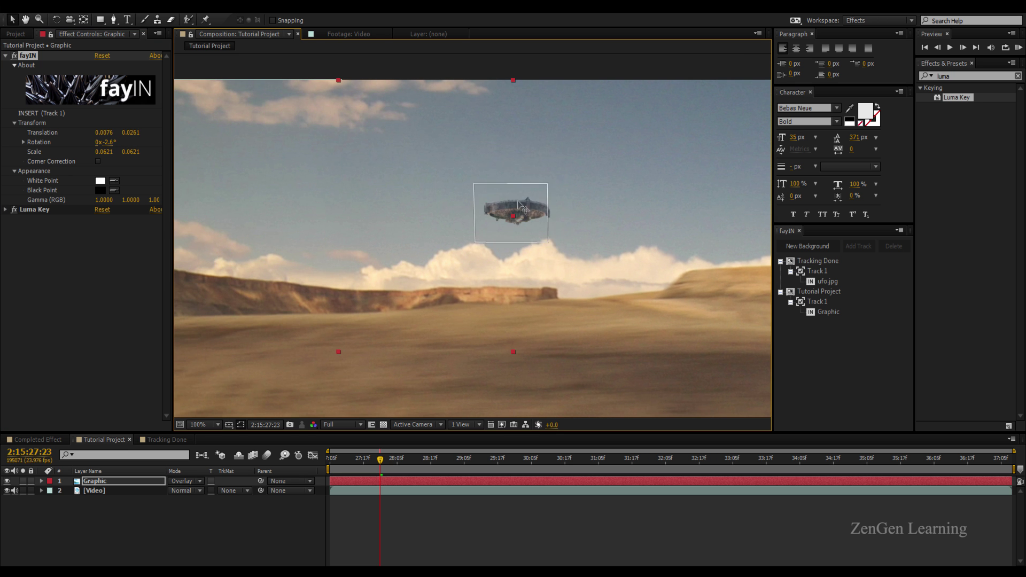